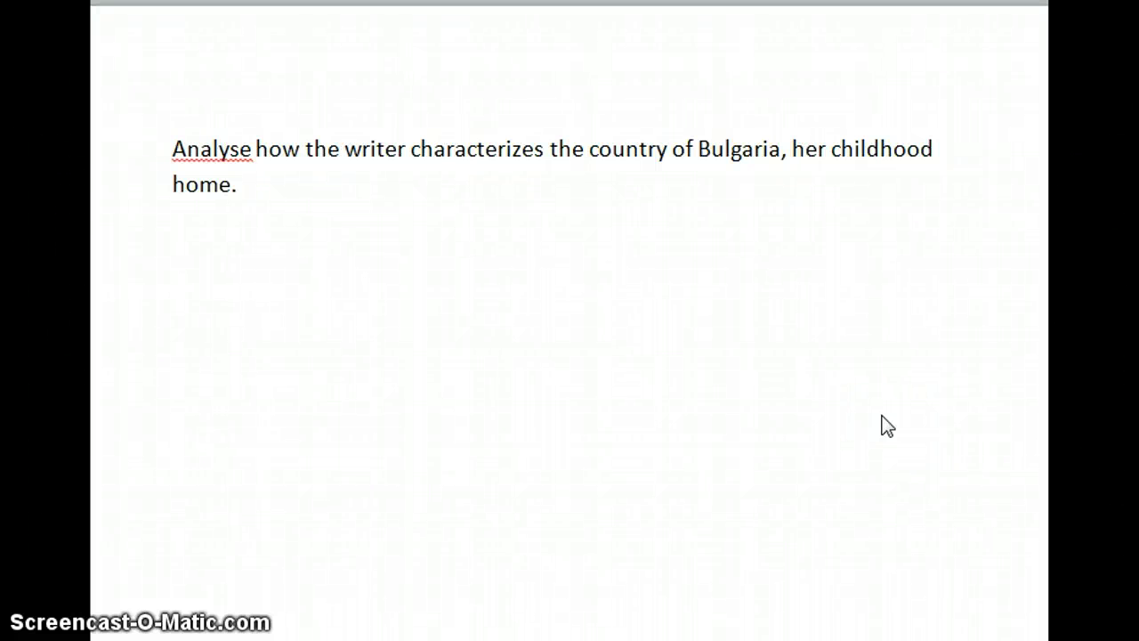
Below the question, begin the answer: the writer characterizes Bulgaria as a dark, scary place, unsafe in childhood
left_click(400, 328)
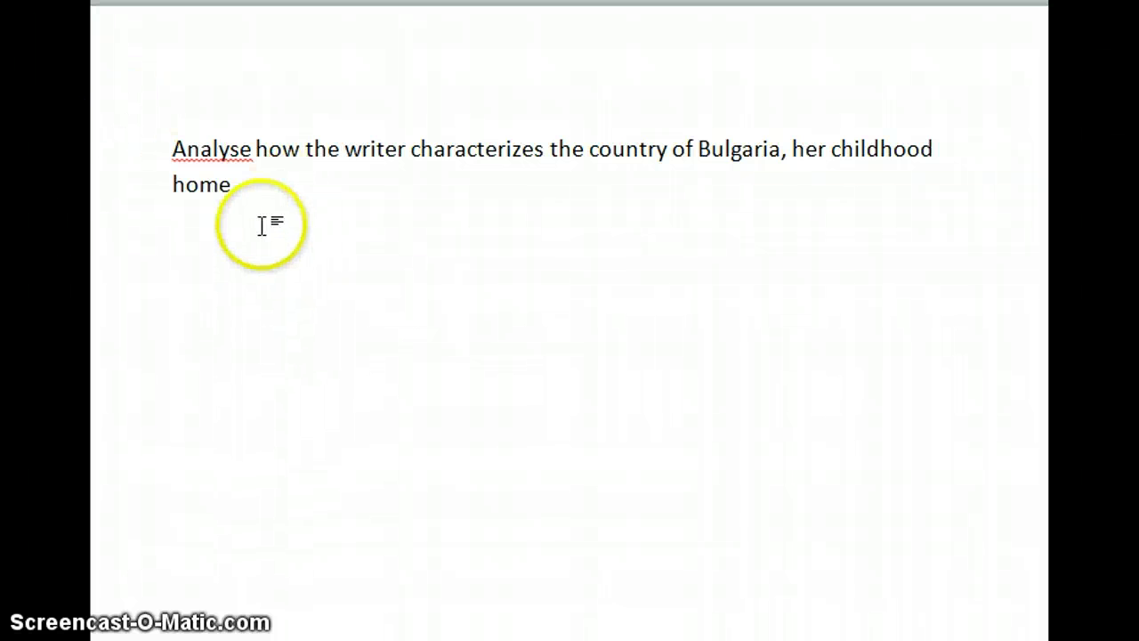
left_click(227, 232)
left_click(182, 235)
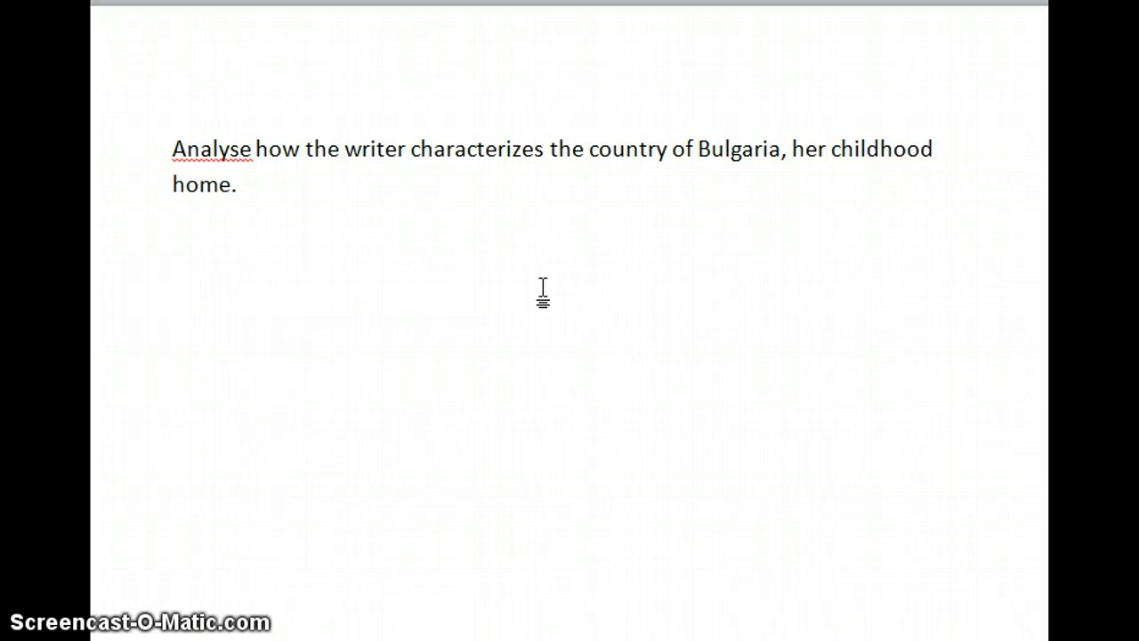
type("The writer")
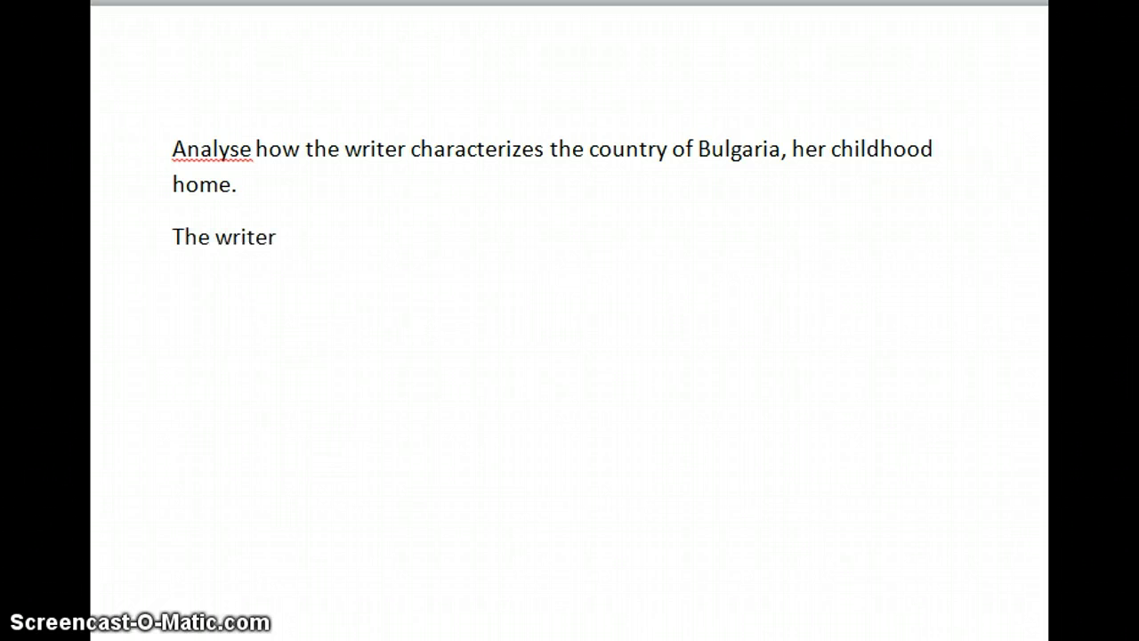
type(" characteri")
type("ise")
key("BackSpace")
key("BackSpace")
type("zes Bu")
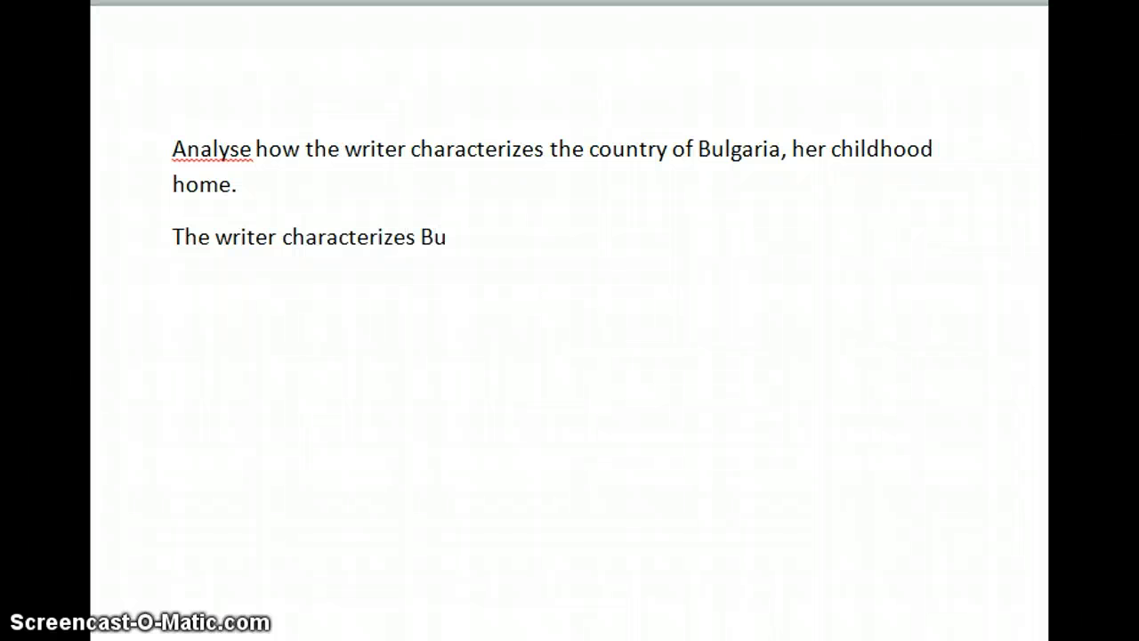
type("lgaria as a dark a")
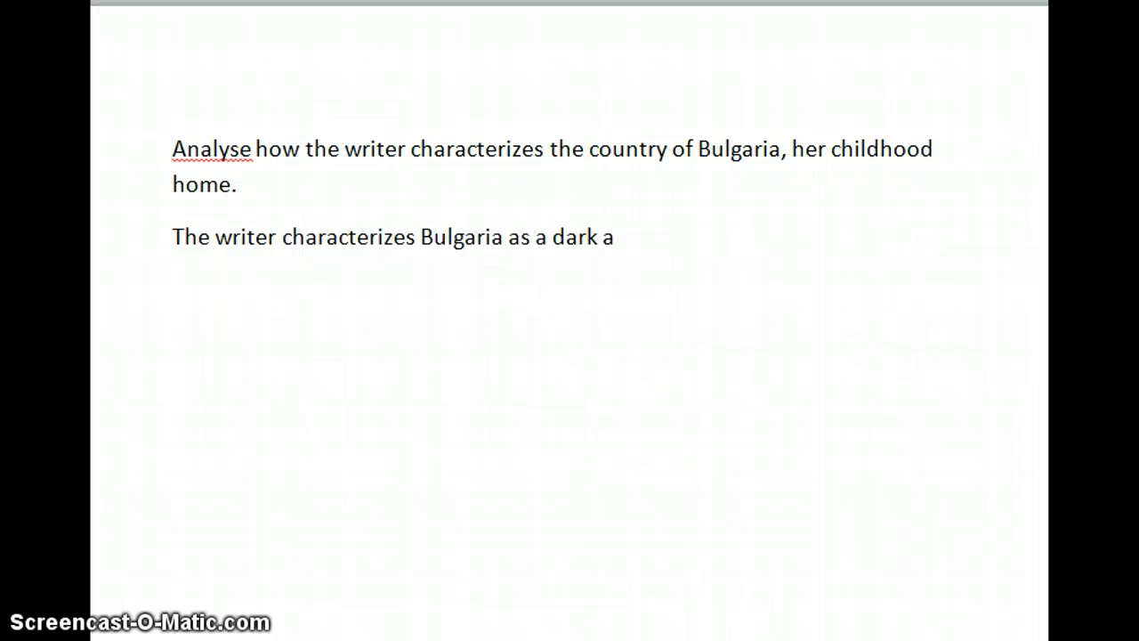
type("nd scary place that is u")
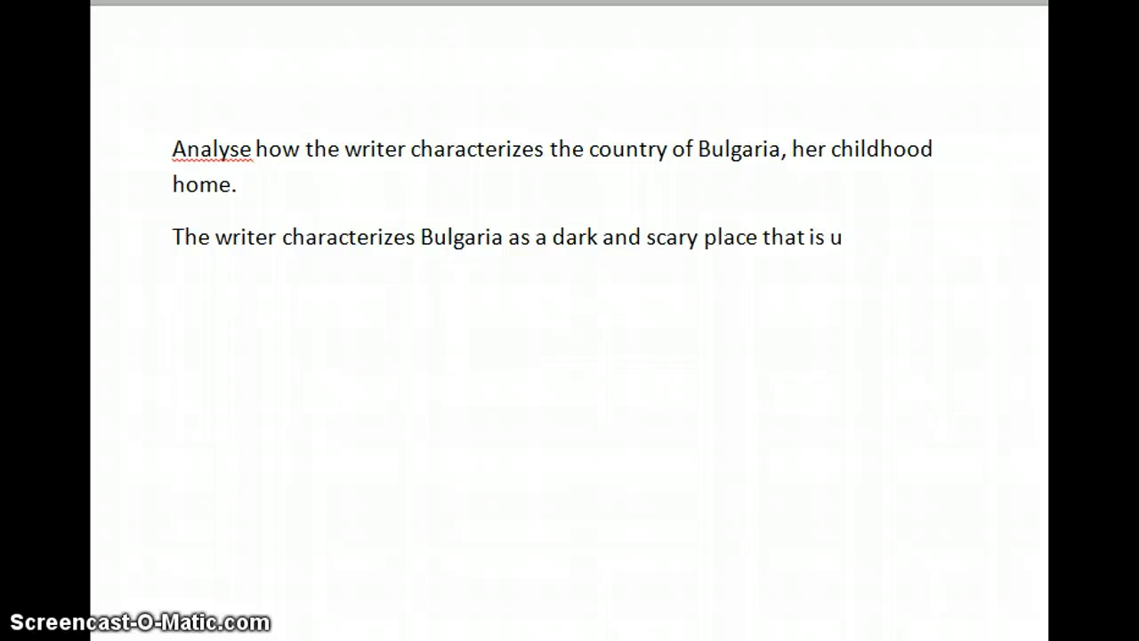
type("nsafe in shildhood. ")
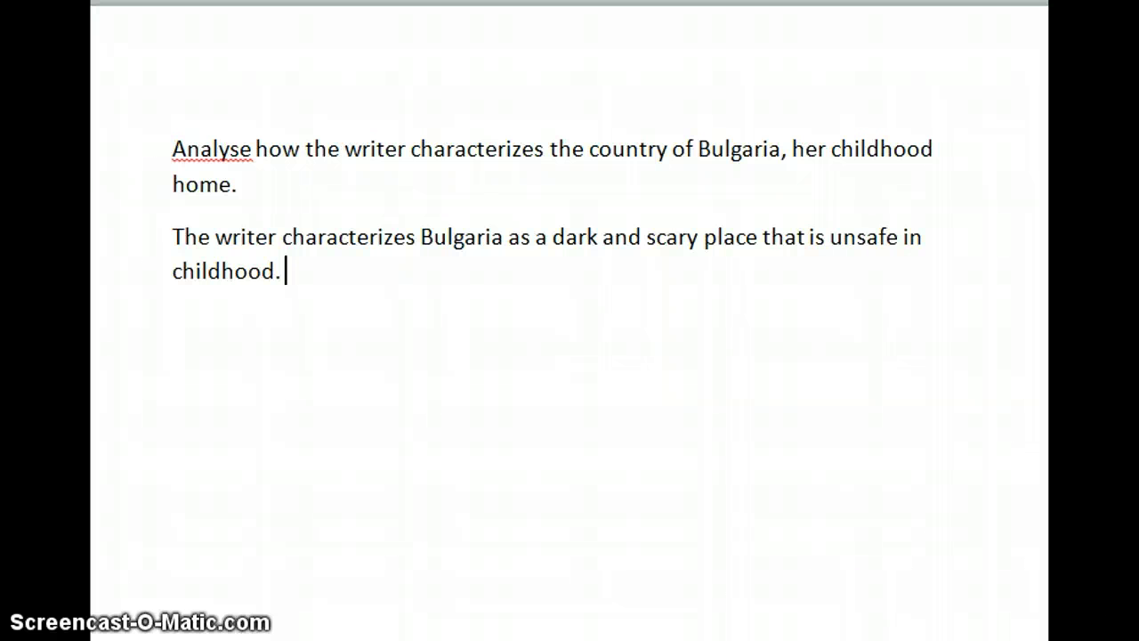
type("The purpose of this ")
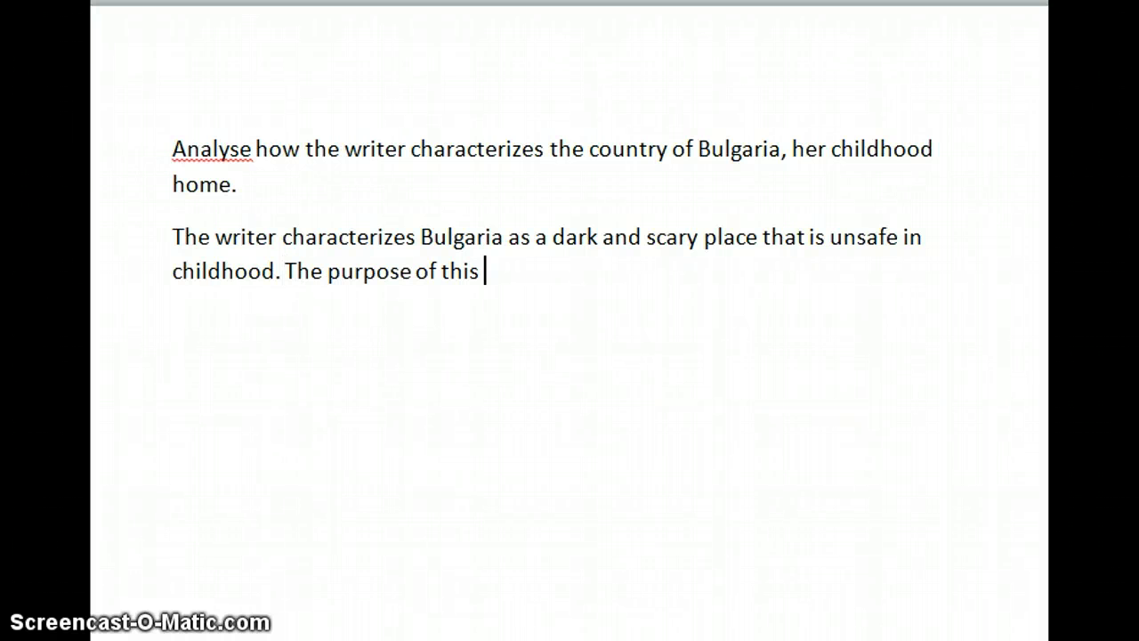
type("text is to exp")
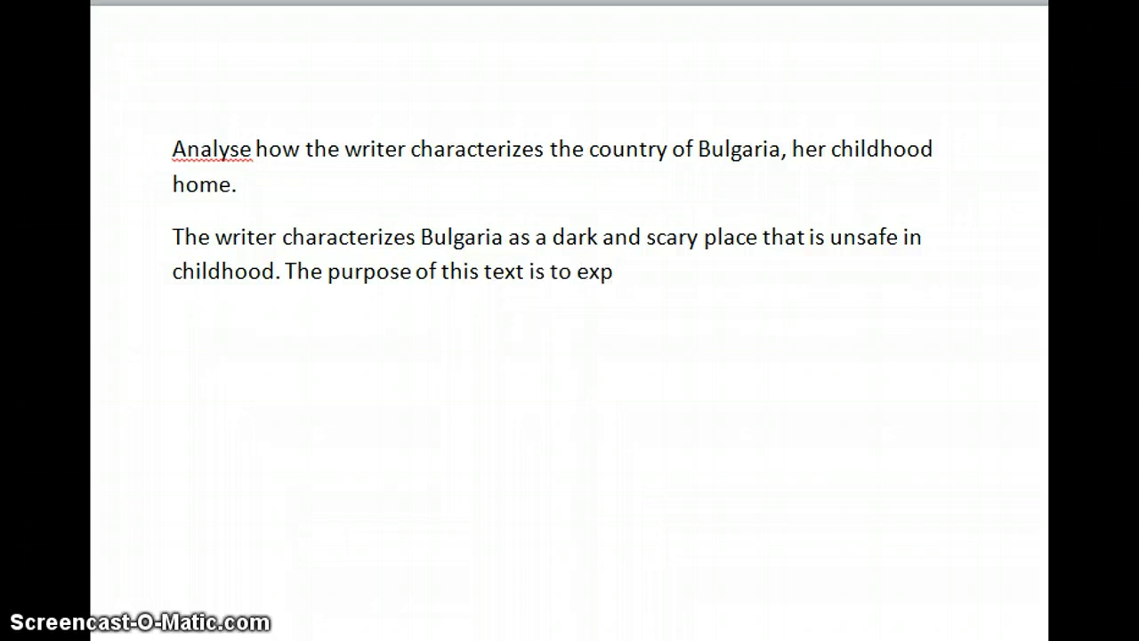
type("lain the difference bet")
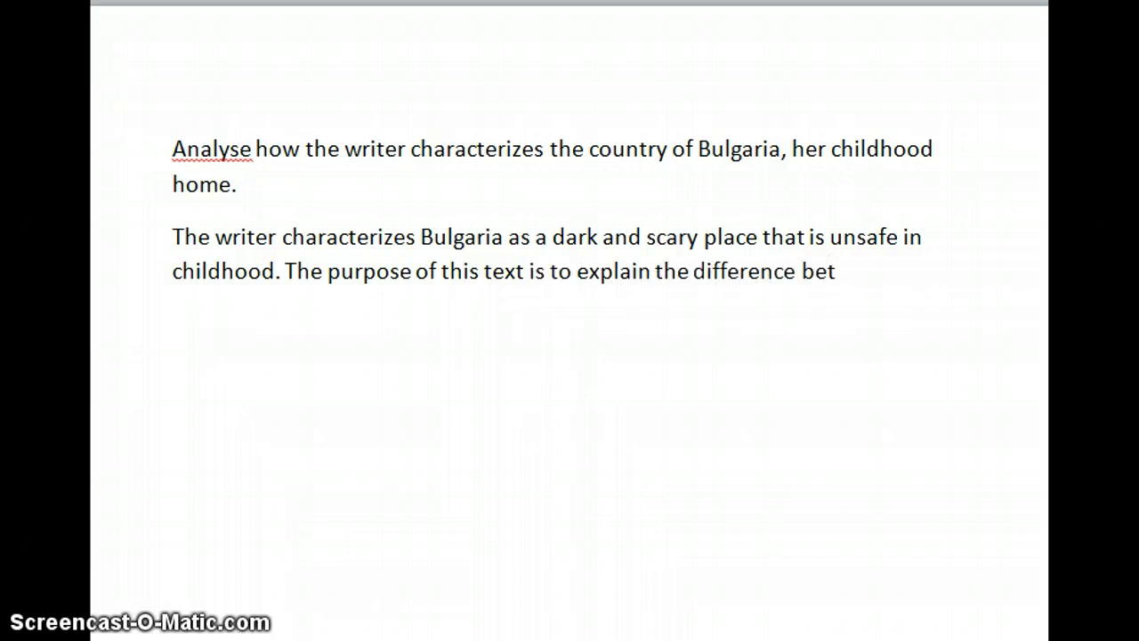
type("ween life in Bulgaria, a communist country, and life")
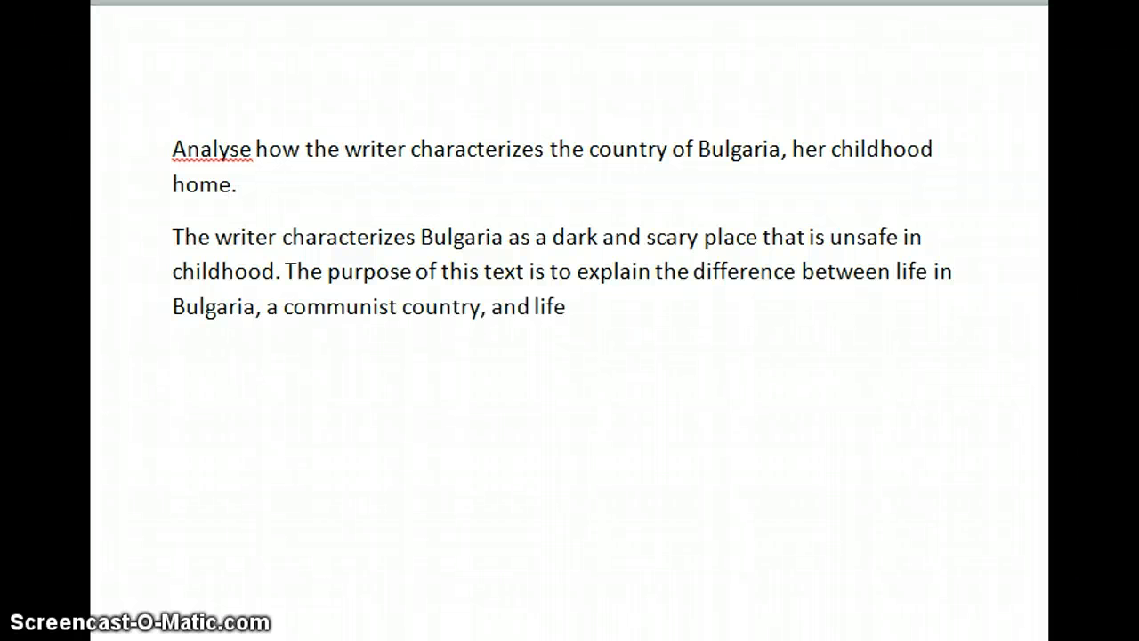
type(" in t New Zeala")
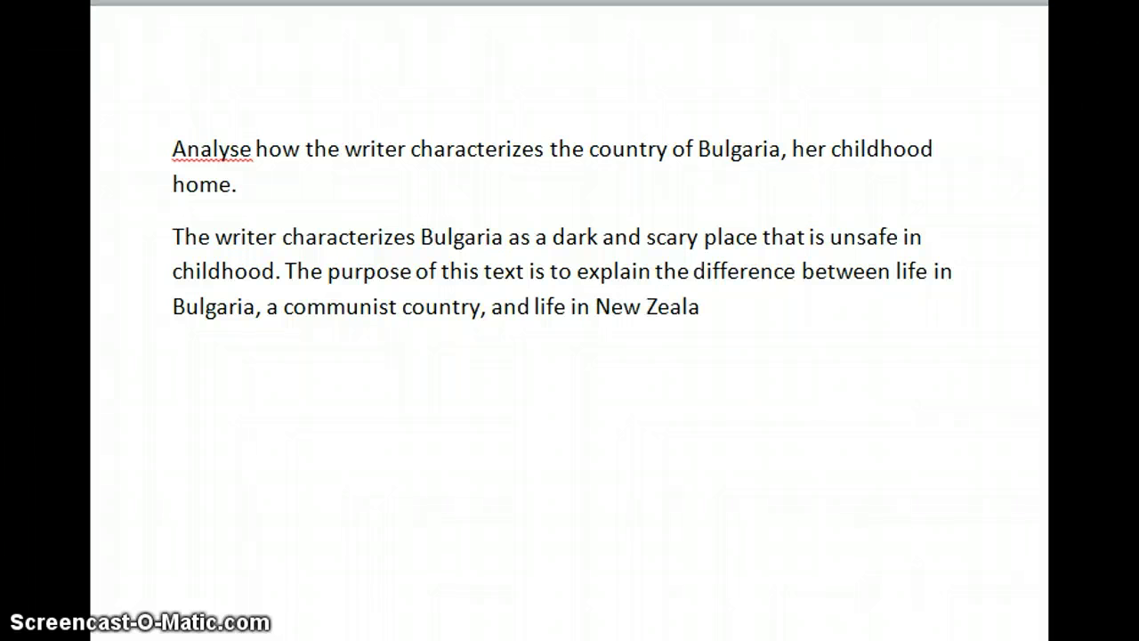
type("nd, a democarcy. In the first par")
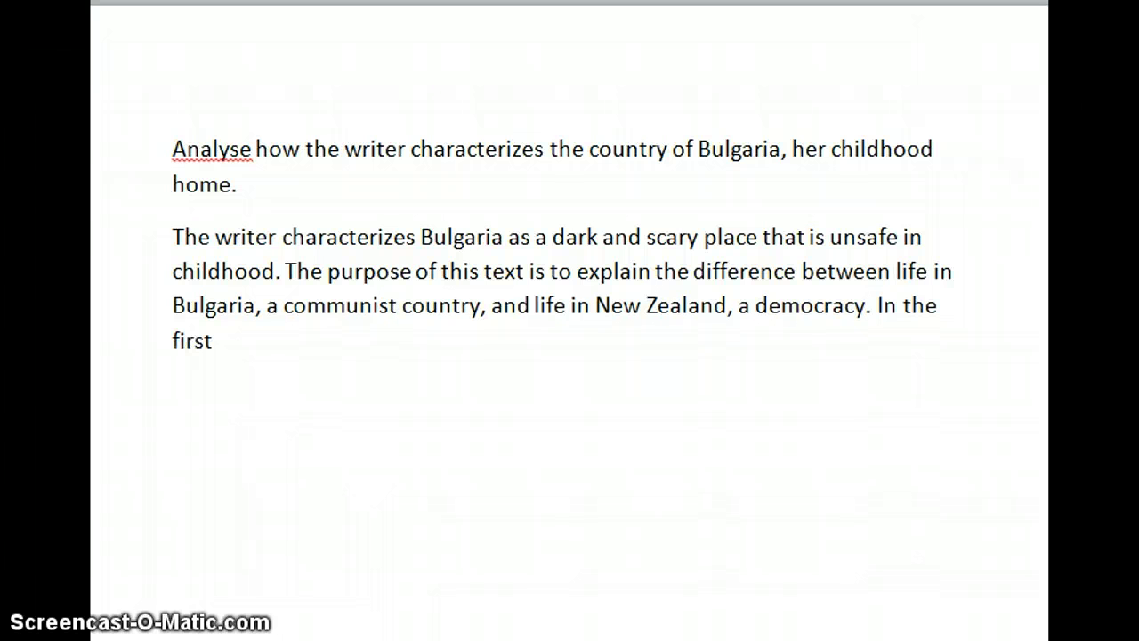
type("agraph, the writer e")
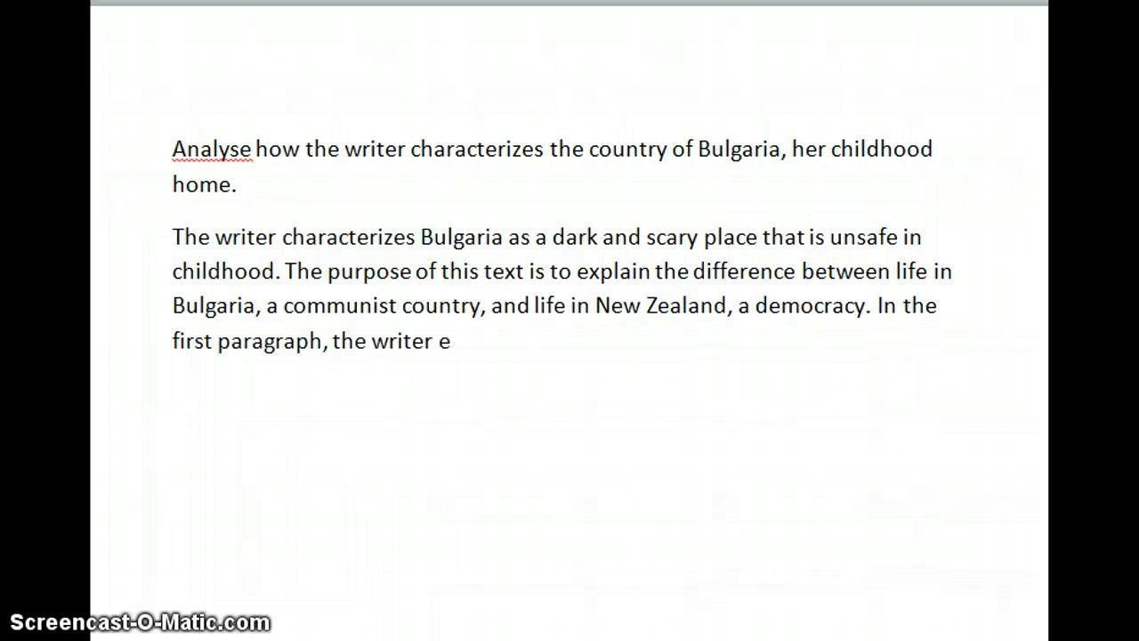
type("xplains that ")
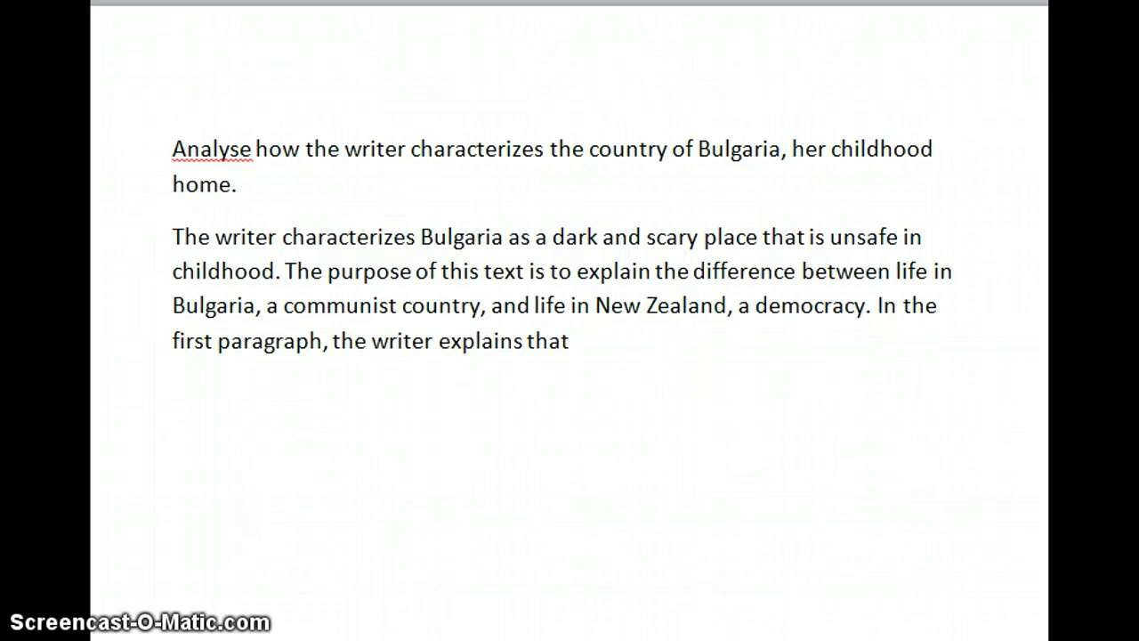
type("children in Blugaia would not know “whether to see a")
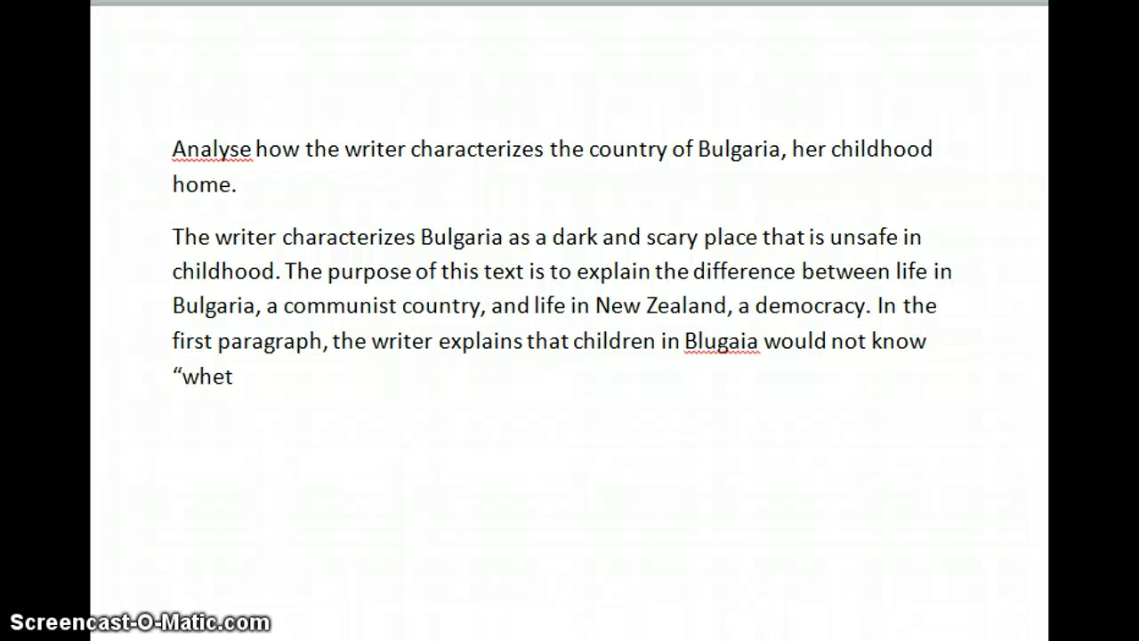
type(" dead ")
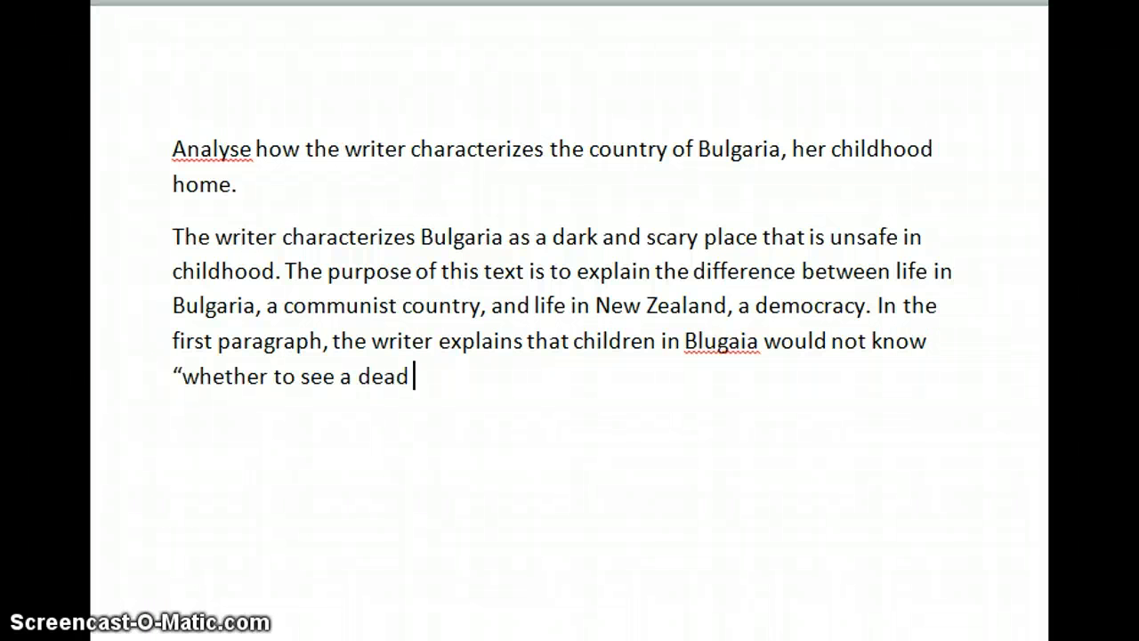
type("body or a ppile of li")
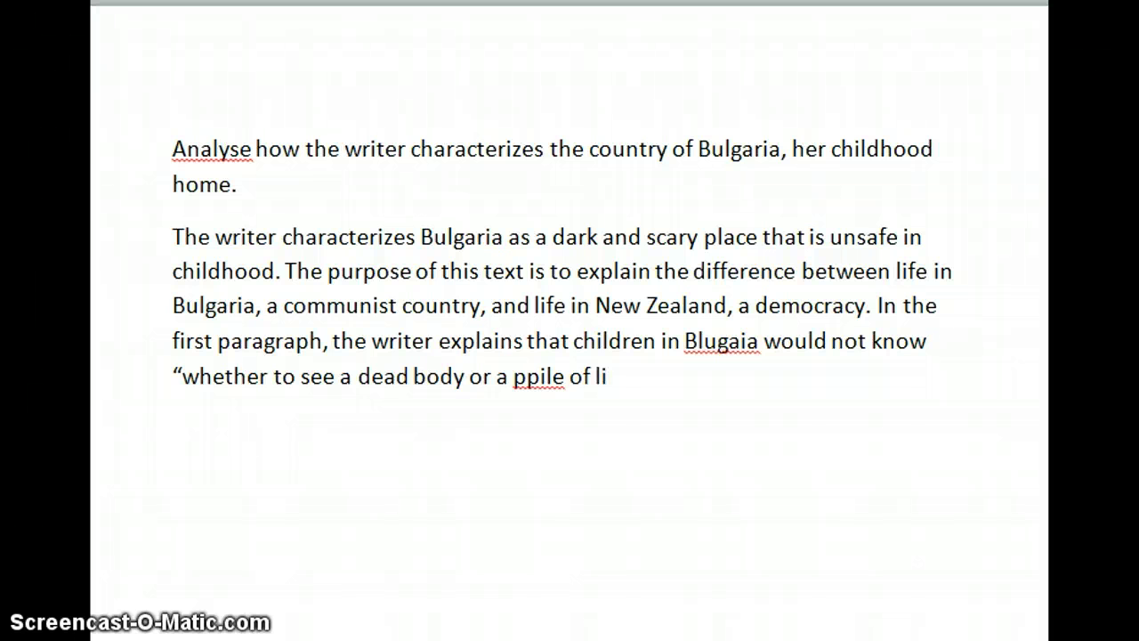
Finish the leaves quote and add 'This dead body symbolizes what Bulgaria was like for her childhood'
key("BackSpace")
type("eaves” in the bush. This dead")
key("BackSpace")
type("ead bo")
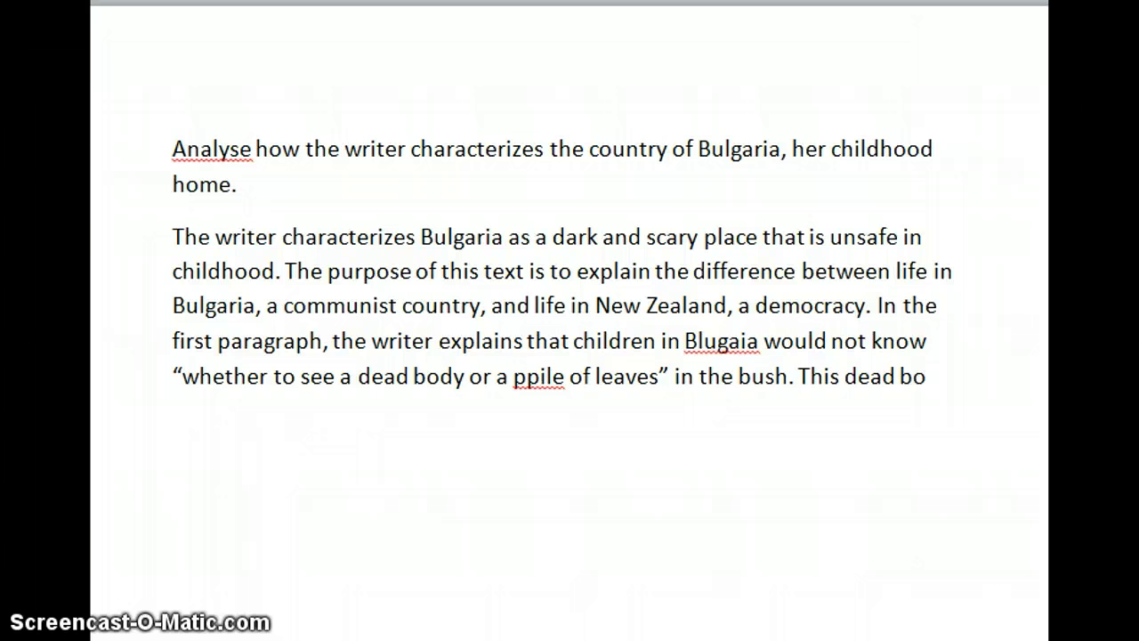
type("dy symbolizes")
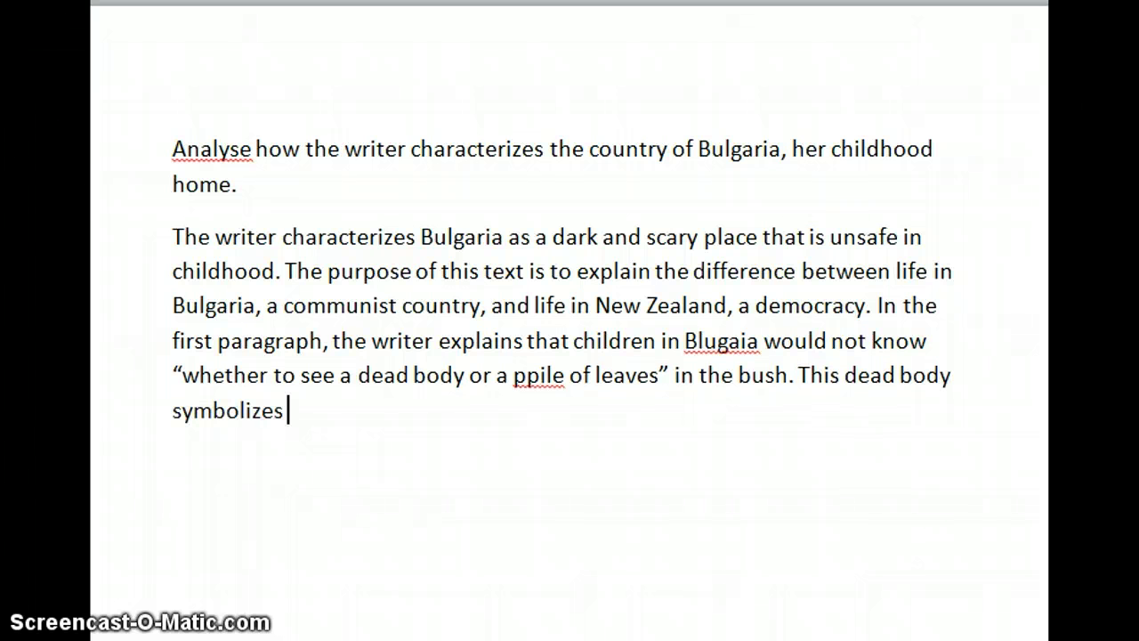
type(" what Bulgaria")
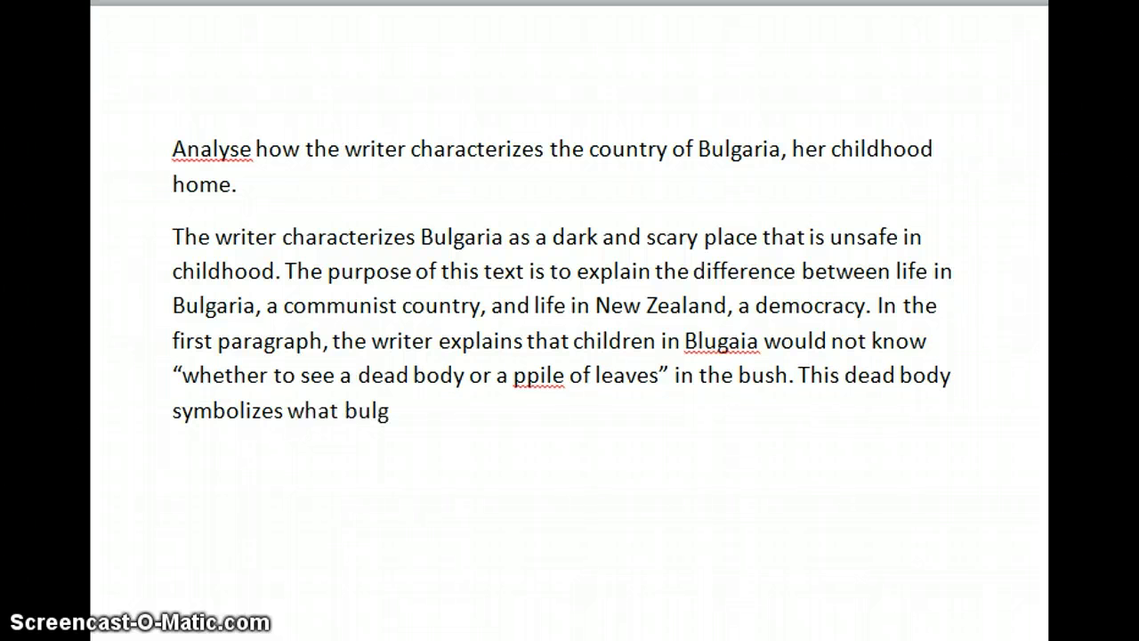
type(" was liek")
key("BackSpace")
key("BackSpace")
type("ke for her childhood -")
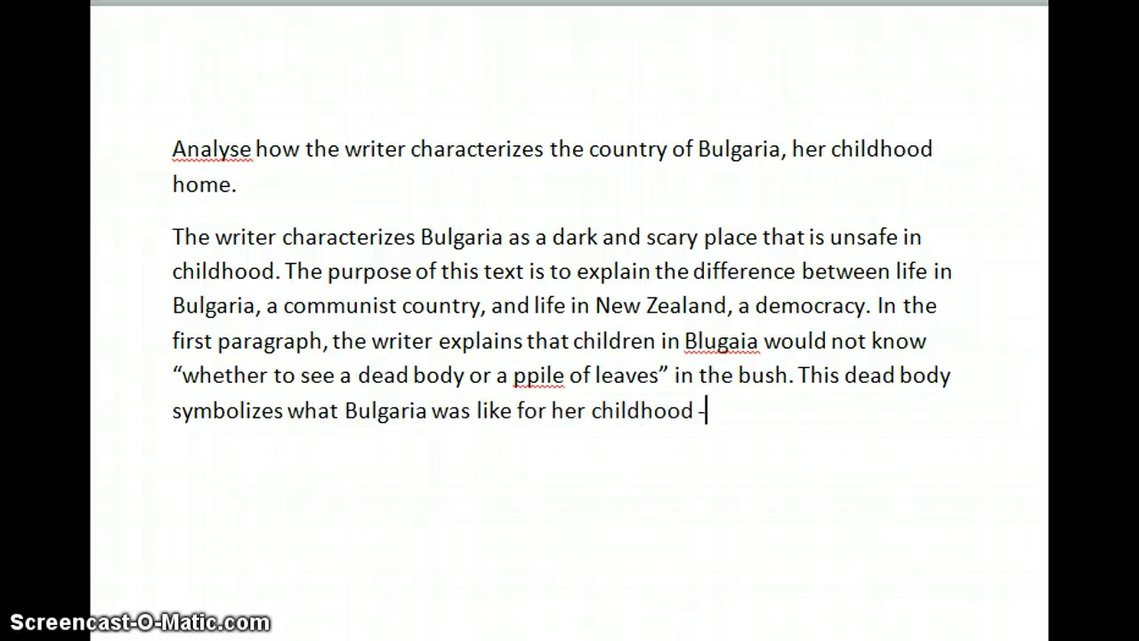
type(" the reader")
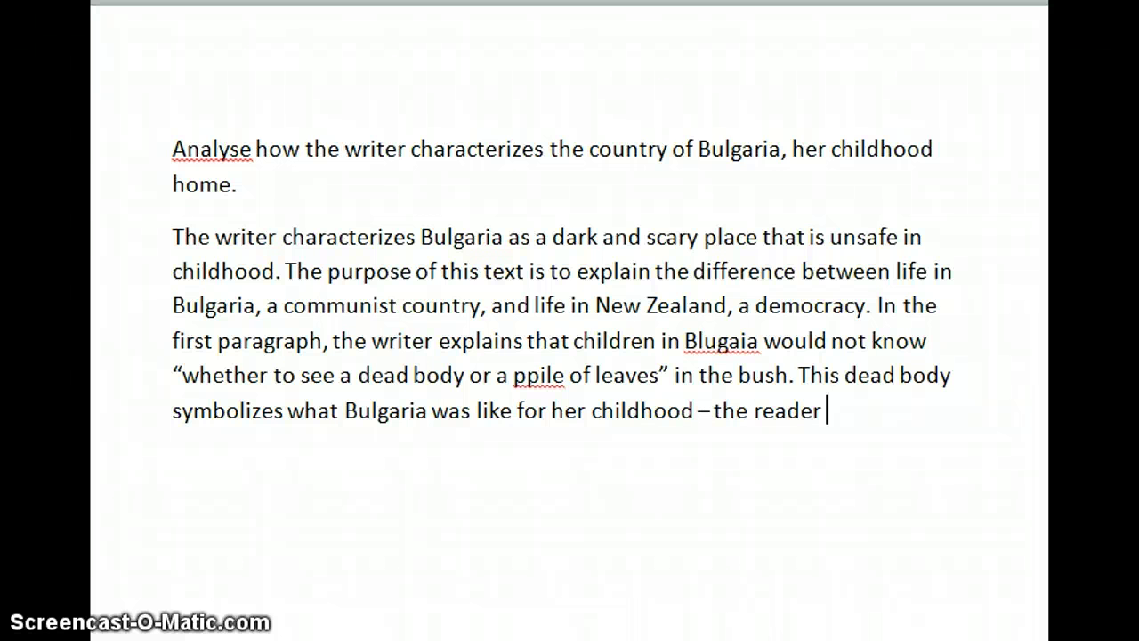
type(" can't help but imageint ehat")
Complete the paragraph: a country with dead bodies is unsafe, unlike New Zealand, ending 'is a big weta.'
key("BackSpace")
key("BackSpace")
key("BackSpace")
key("BackSpace")
type("that a country with dead bodies in the laves is a country that is unsafe,")
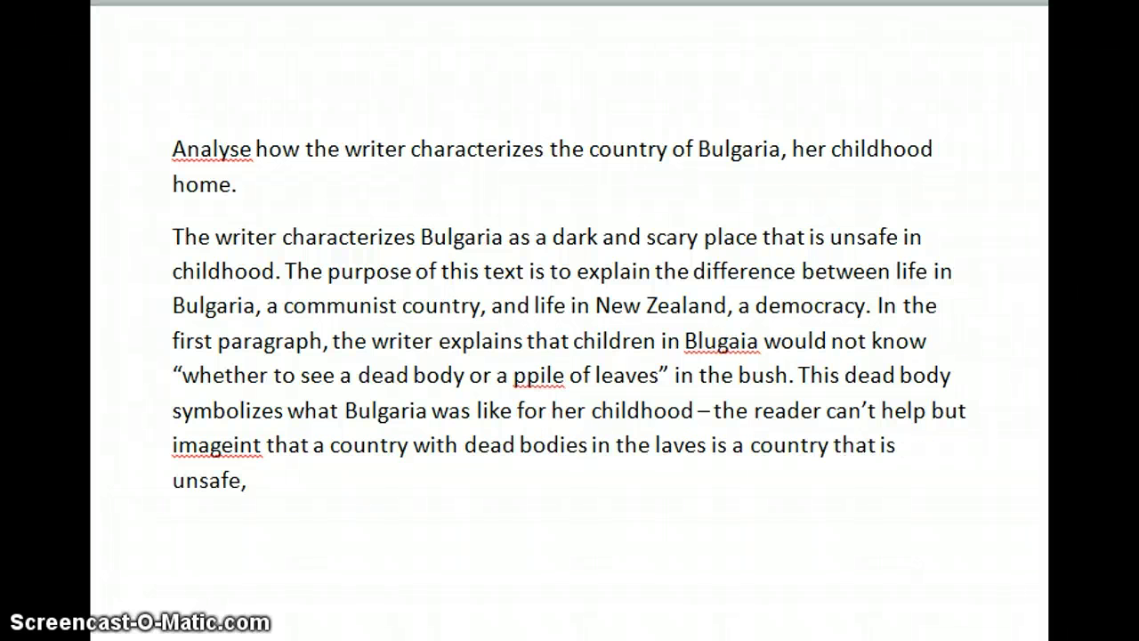
type(" dangerous, a country that")
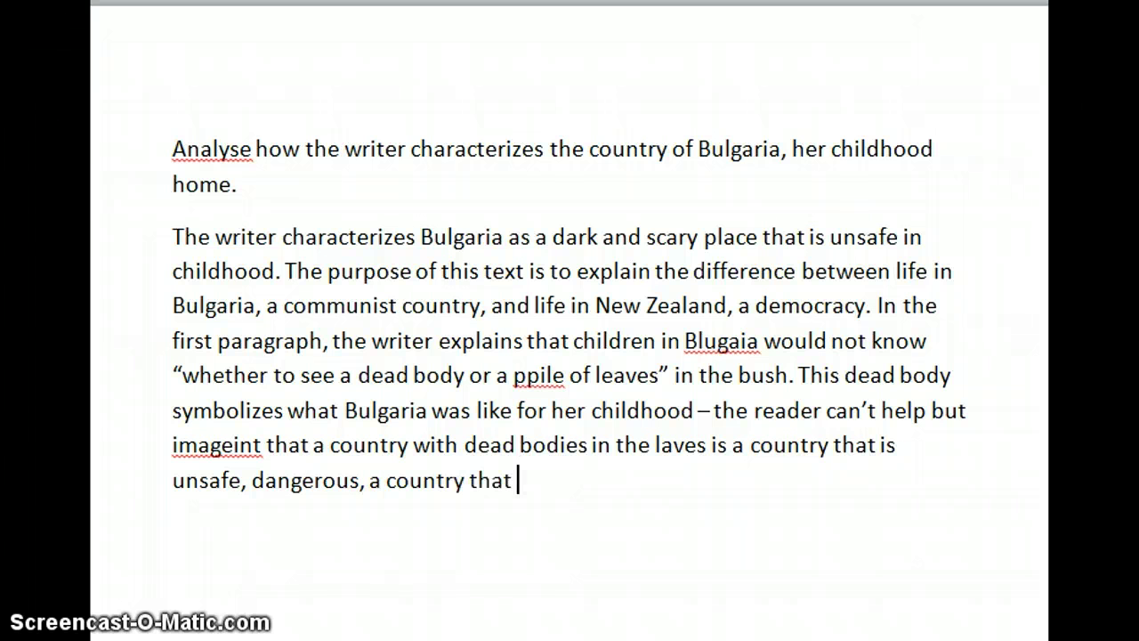
type(" is not a hapy p")
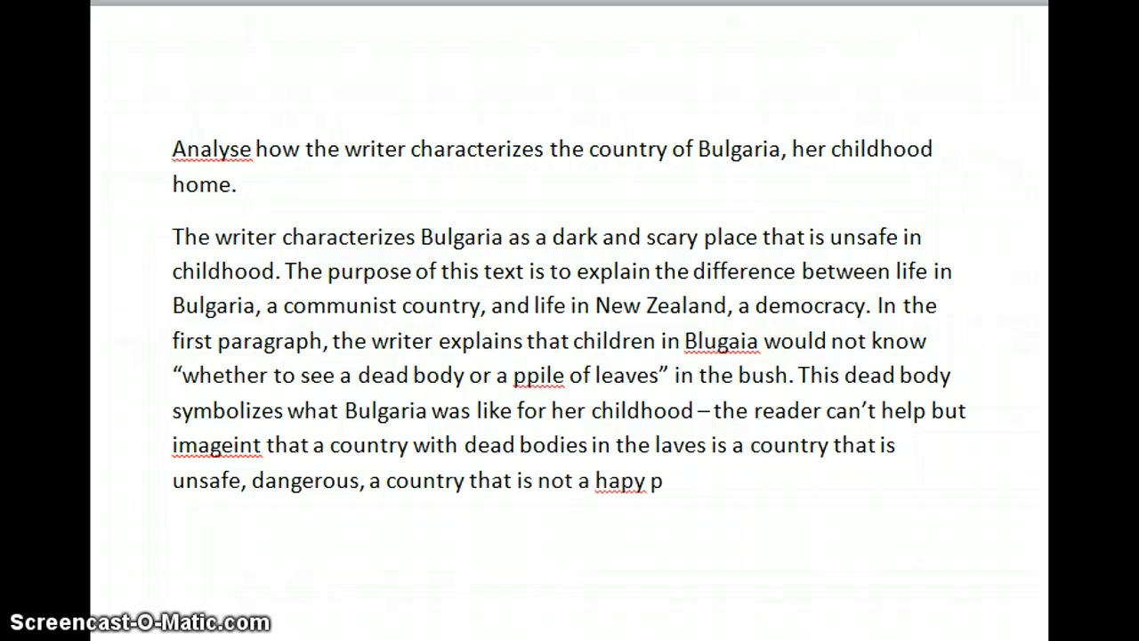
type("alce to grow as a c")
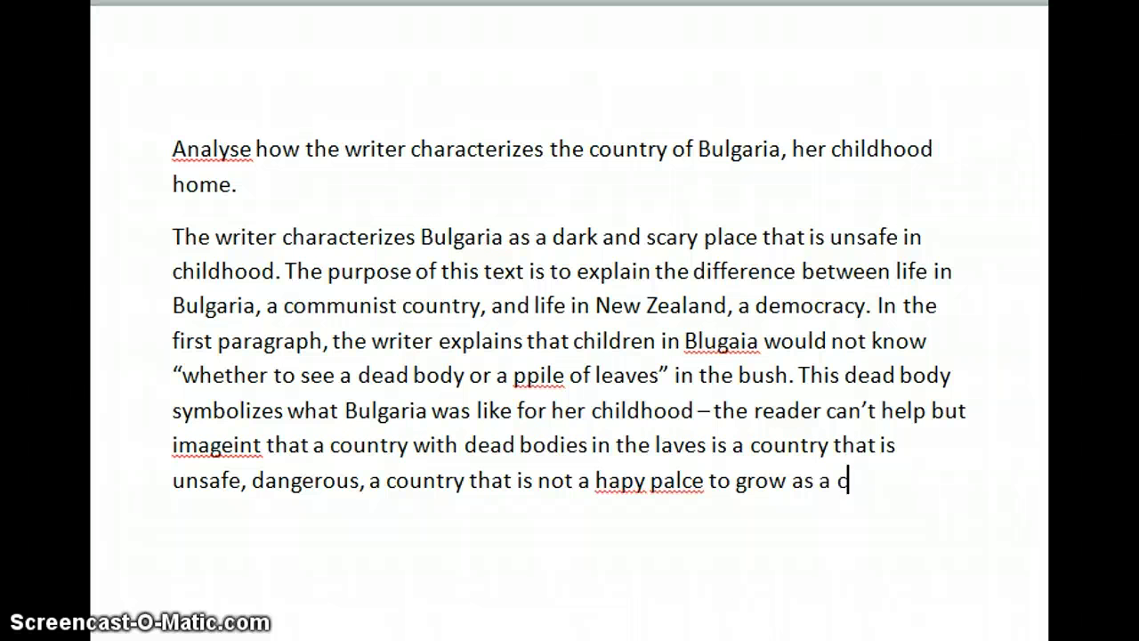
type("hild. The reader")
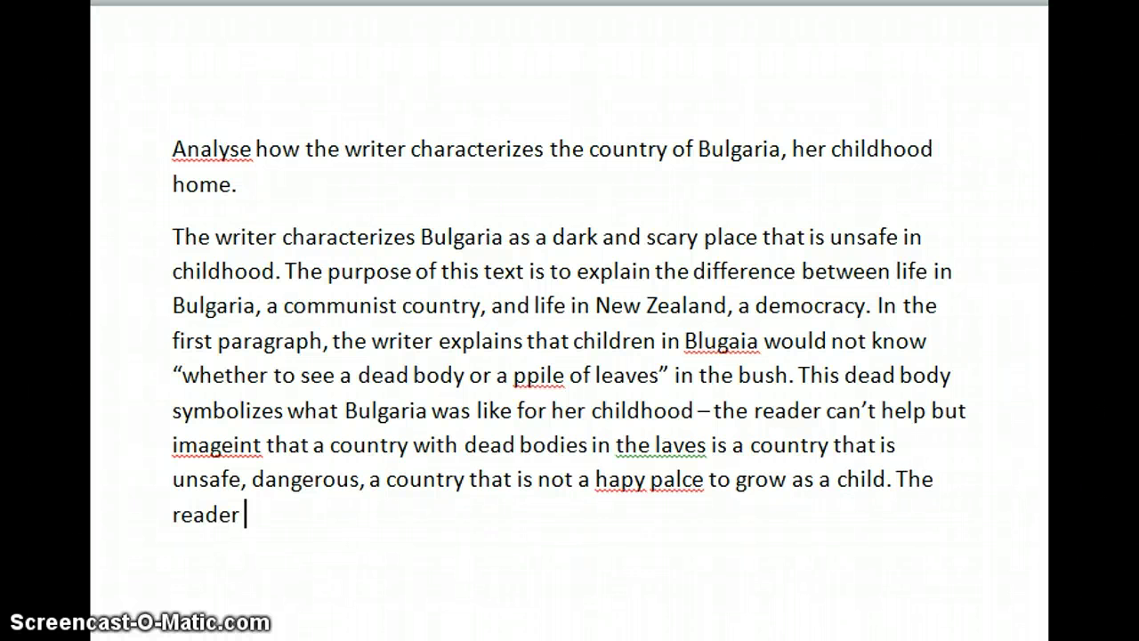
type(", considering")
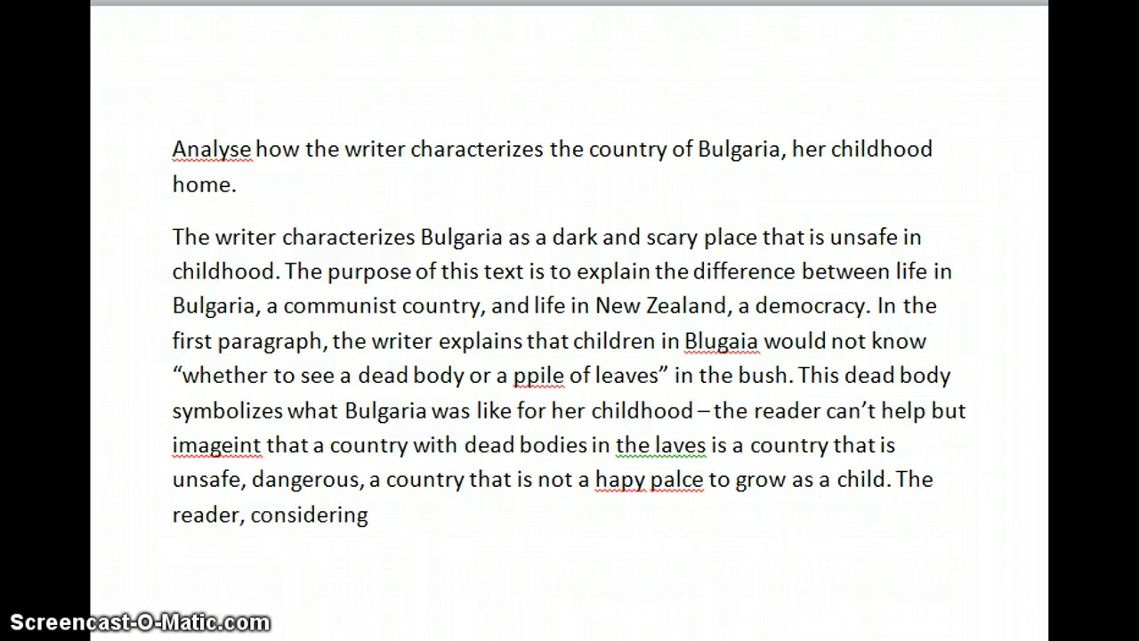
type(" this symbol, cannot")
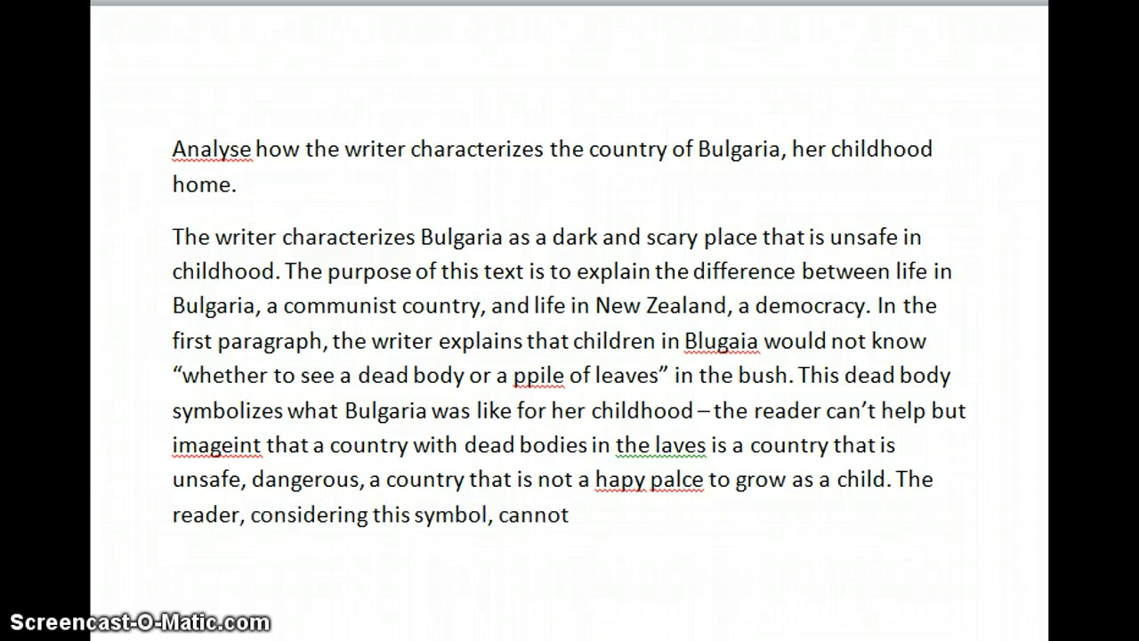
type(" help but envision their own child")
type("ood in new Zealand")
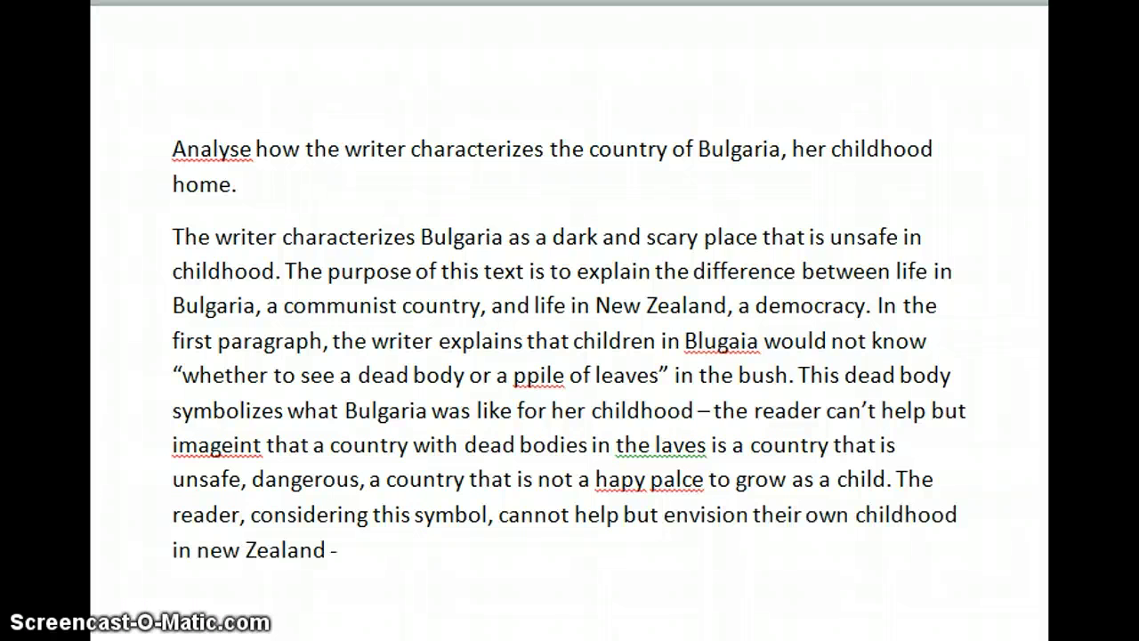
type(" - a much more safe place")
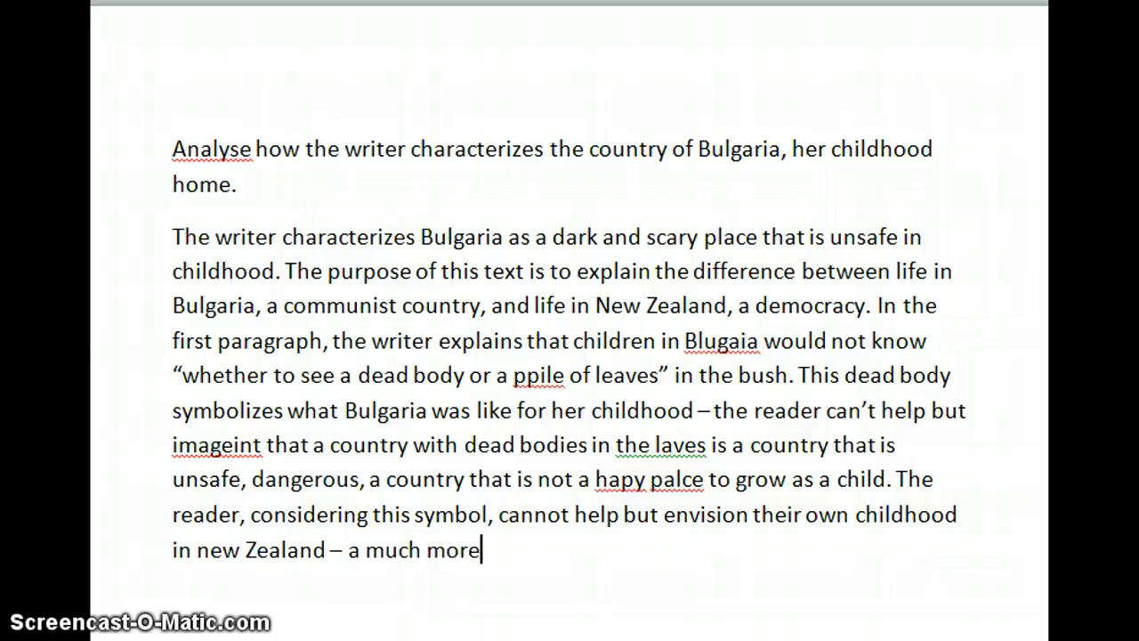
type(", where t")
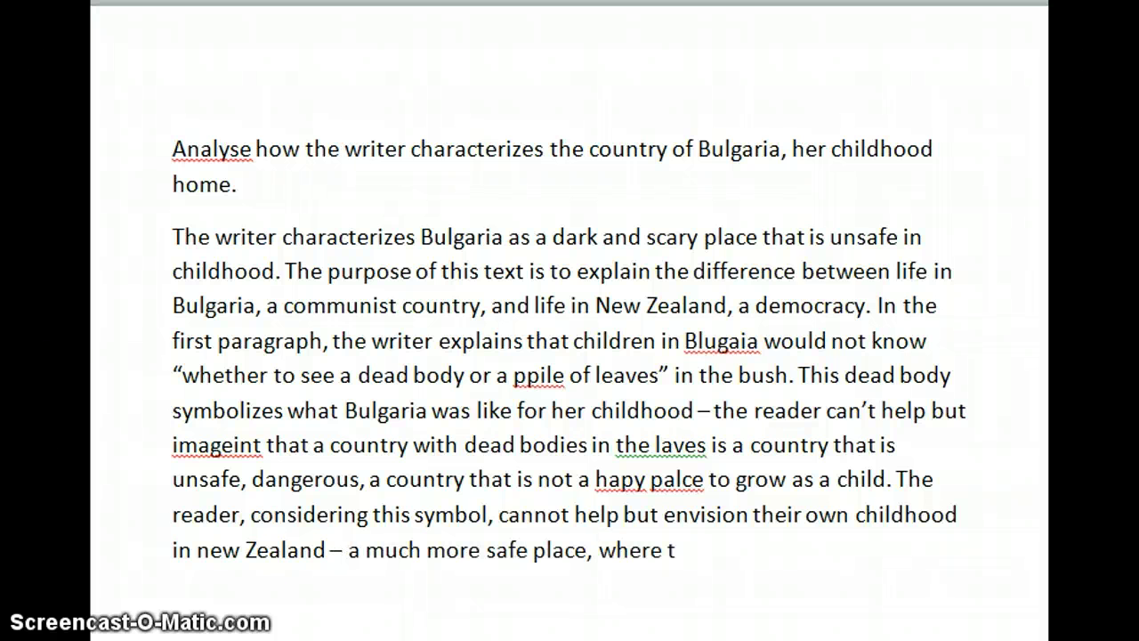
type("he worst thing that")
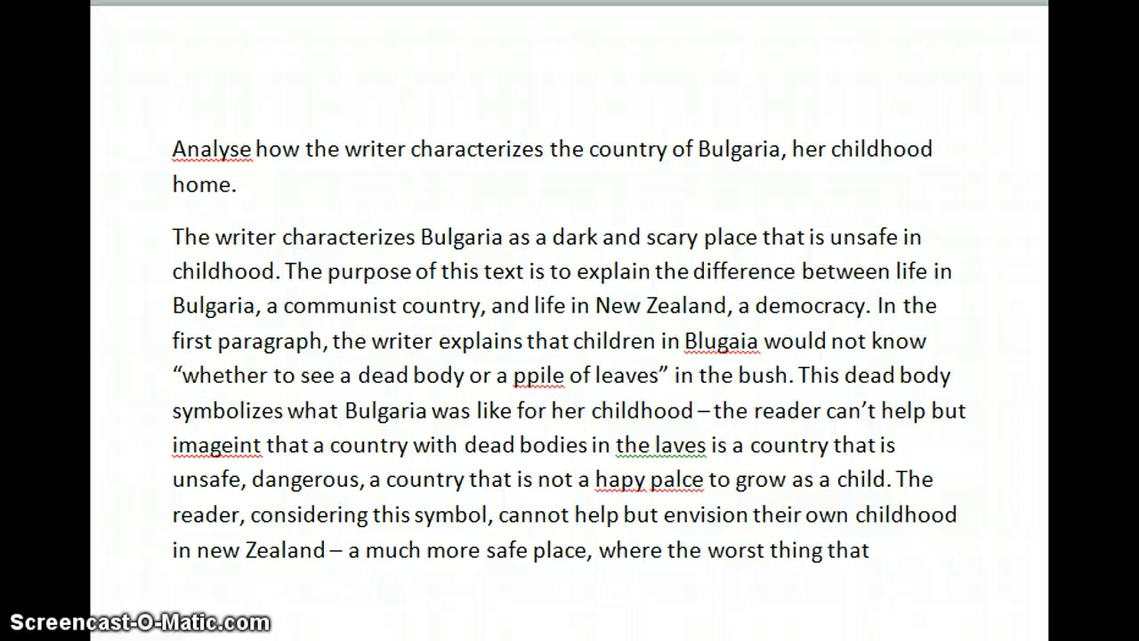
type(" would be in the bushses")
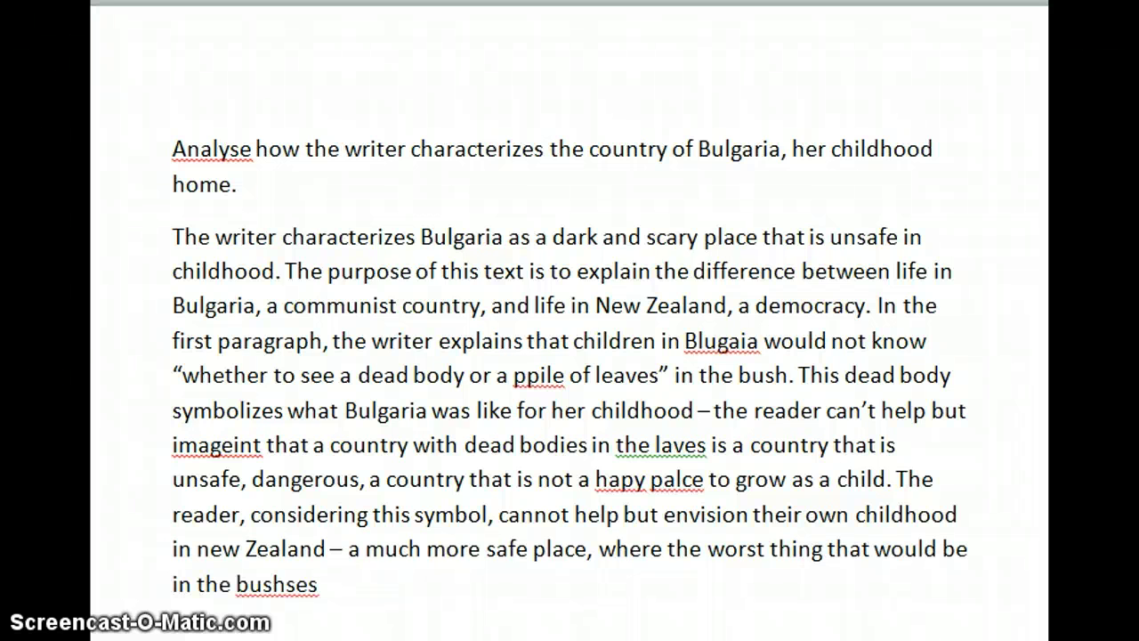
type(" is a big weat")
key("BackSpace")
key("BackSpace")
type("ta.")
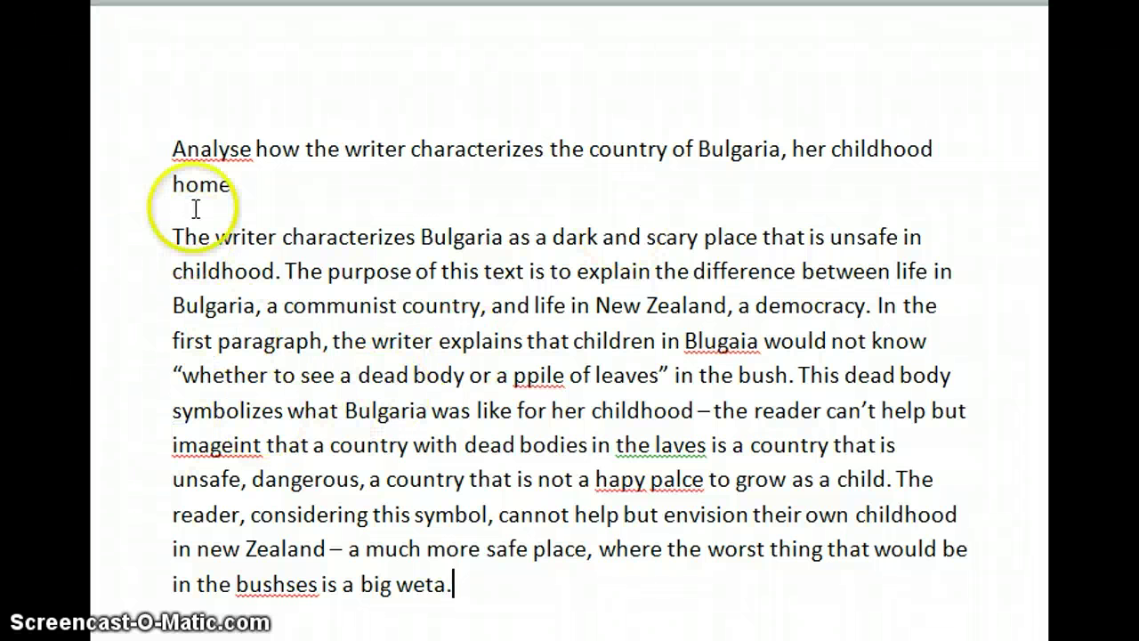
Underline the answer's first sentence and the quoted dead-body-in-the-leaves line
left_click_drag(175, 233, 288, 264)
key("ctrl+u")
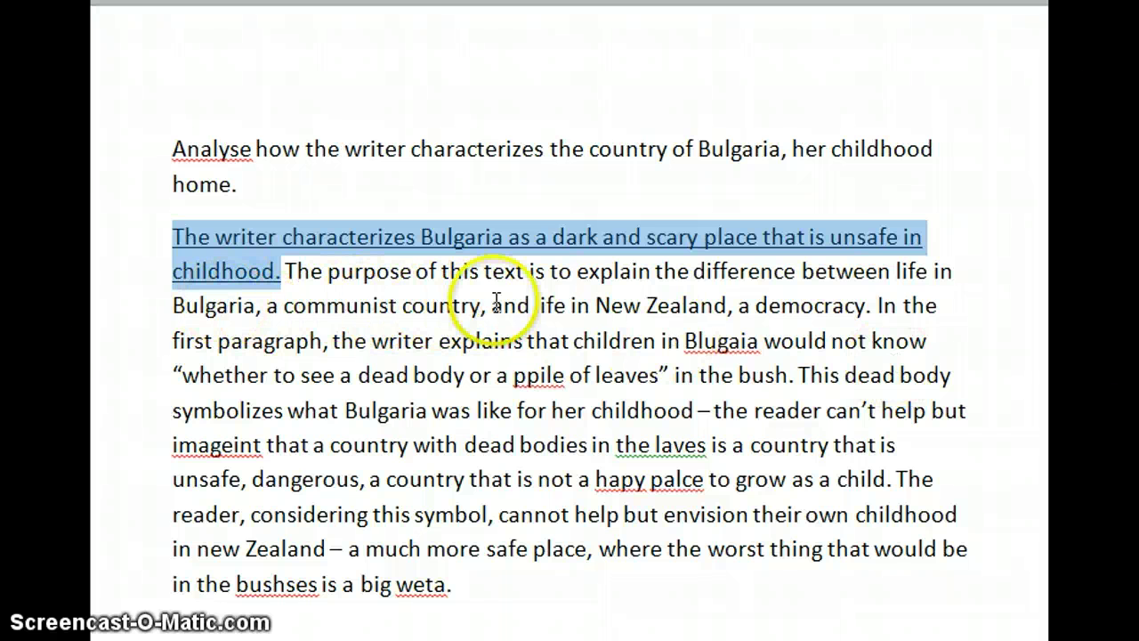
left_click_drag(173, 410, 339, 412)
left_click_drag(659, 375, 216, 385)
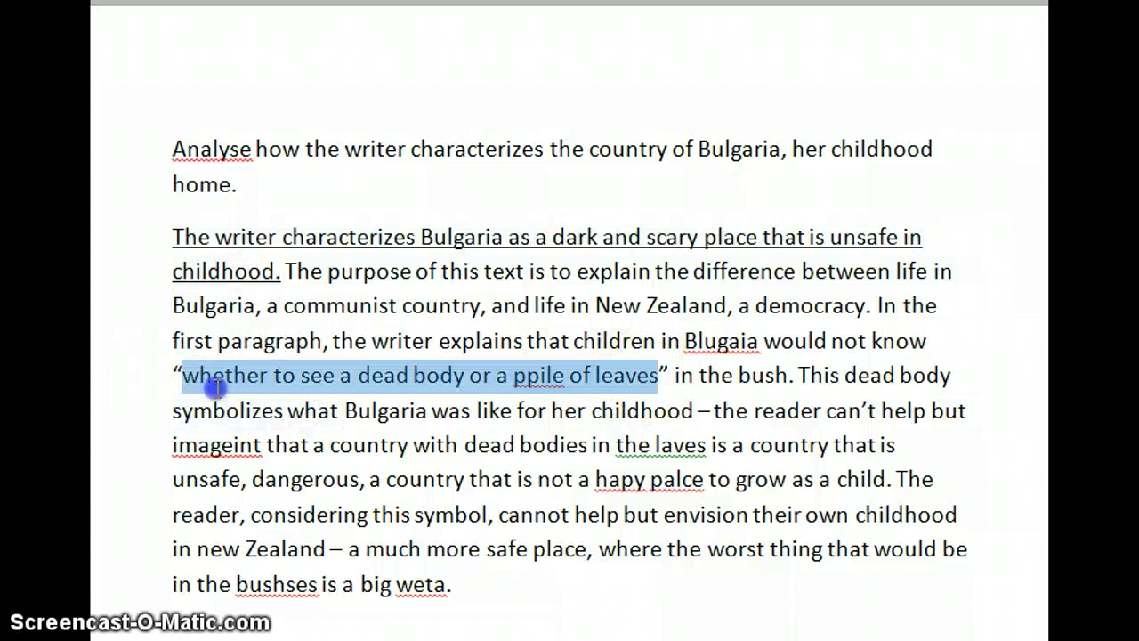
key("ctrl+u")
left_click(624, 443)
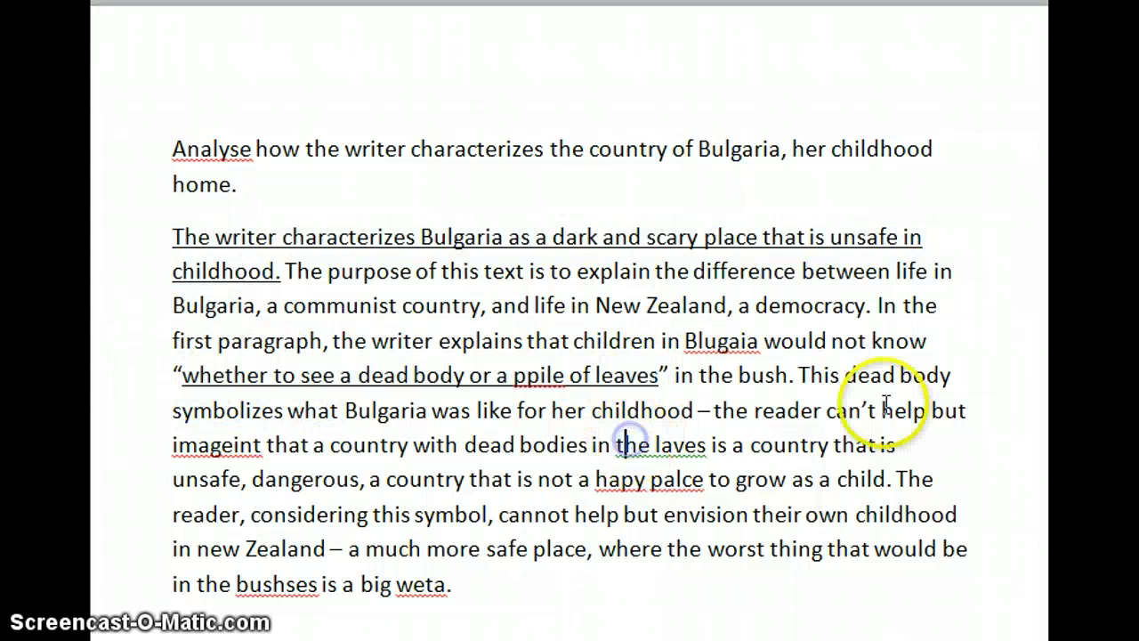
Underline 'the reader can't help but imageint', 'The reader, considering this symbol' and 'their own'
left_click_drag(714, 411, 262, 447)
key("ctrl+u")
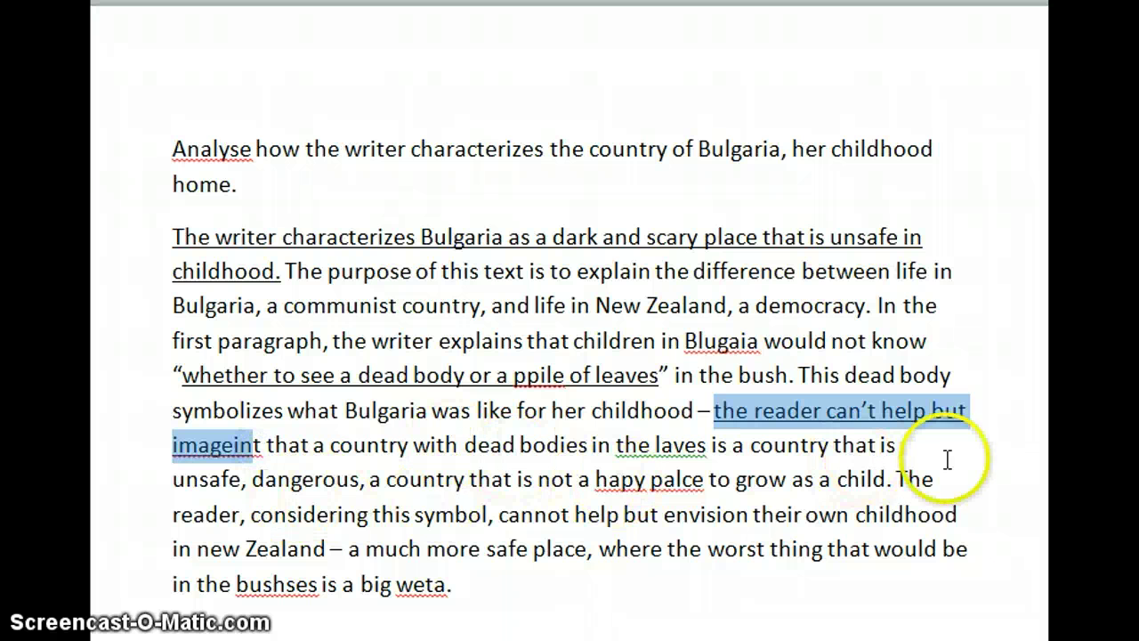
left_click_drag(895, 479, 487, 527)
key("ctrl+u")
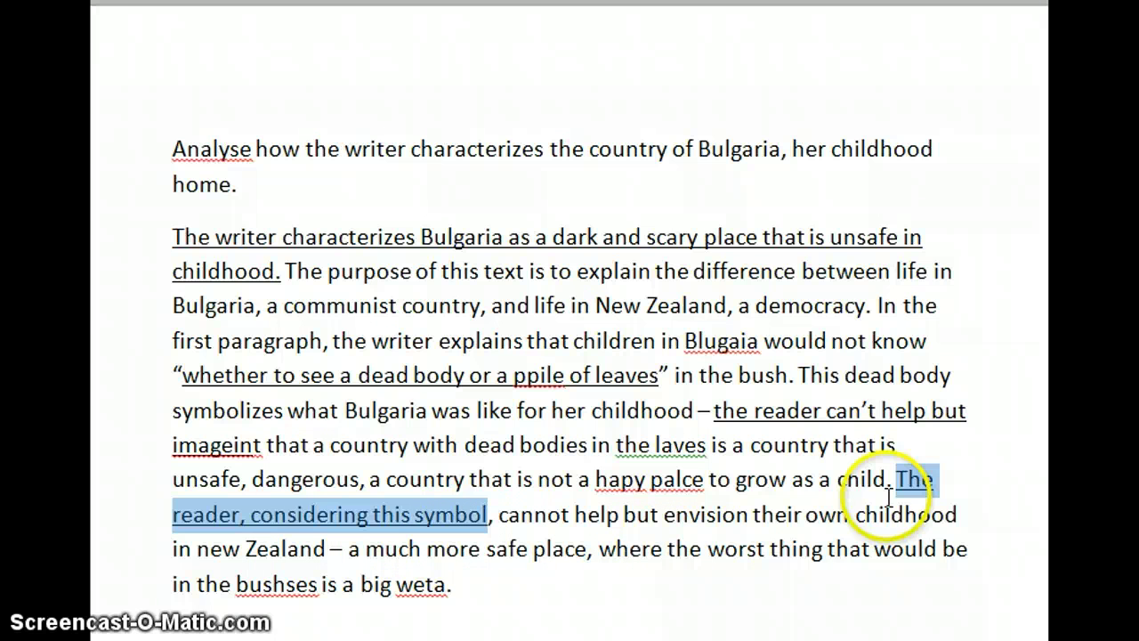
left_click_drag(753, 516, 835, 520)
key("ctrl+u")
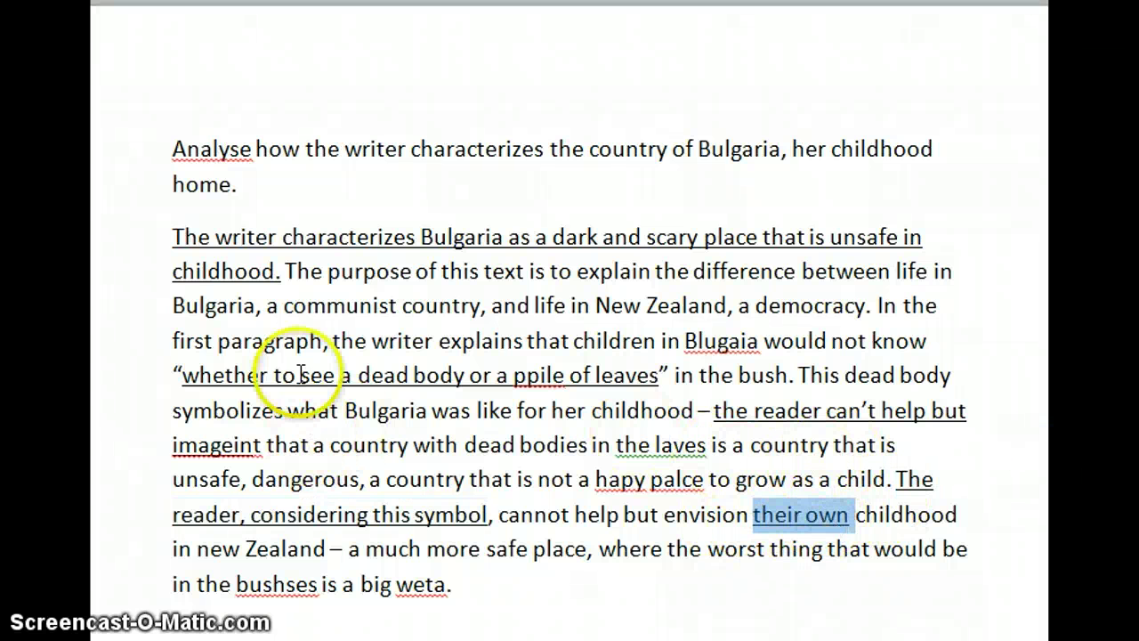